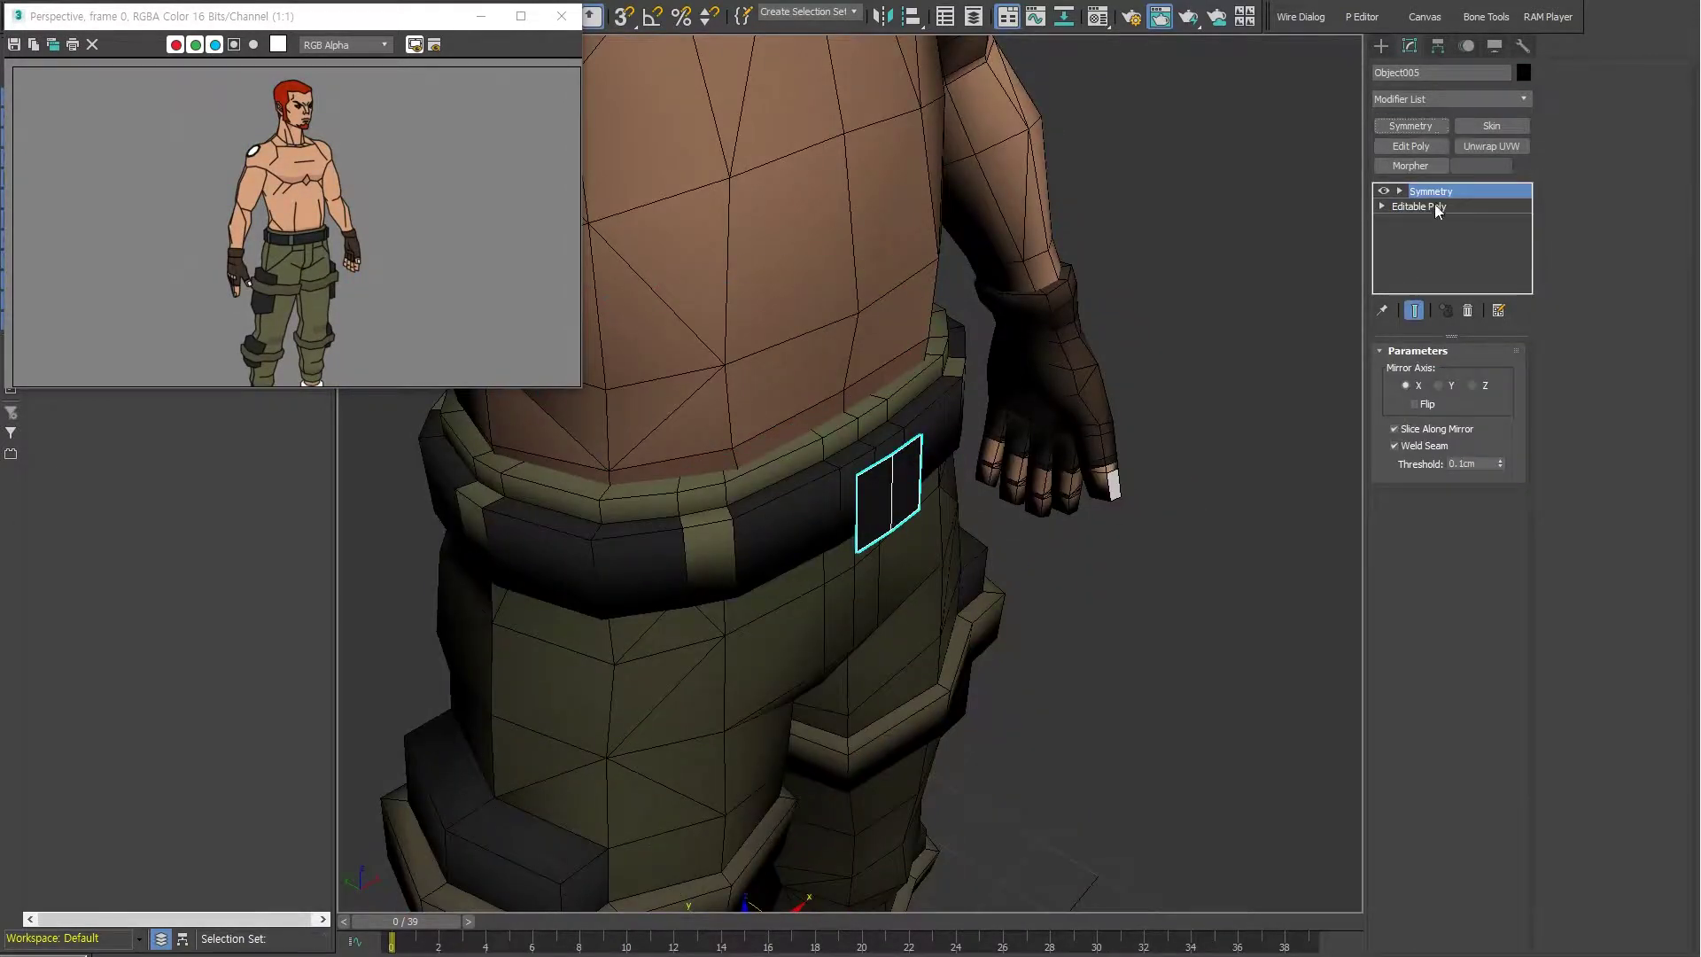
Apply a smoothing group to the belt polygon and select the glove's wrist-band polygons in see-through mode.
click(1570, 679)
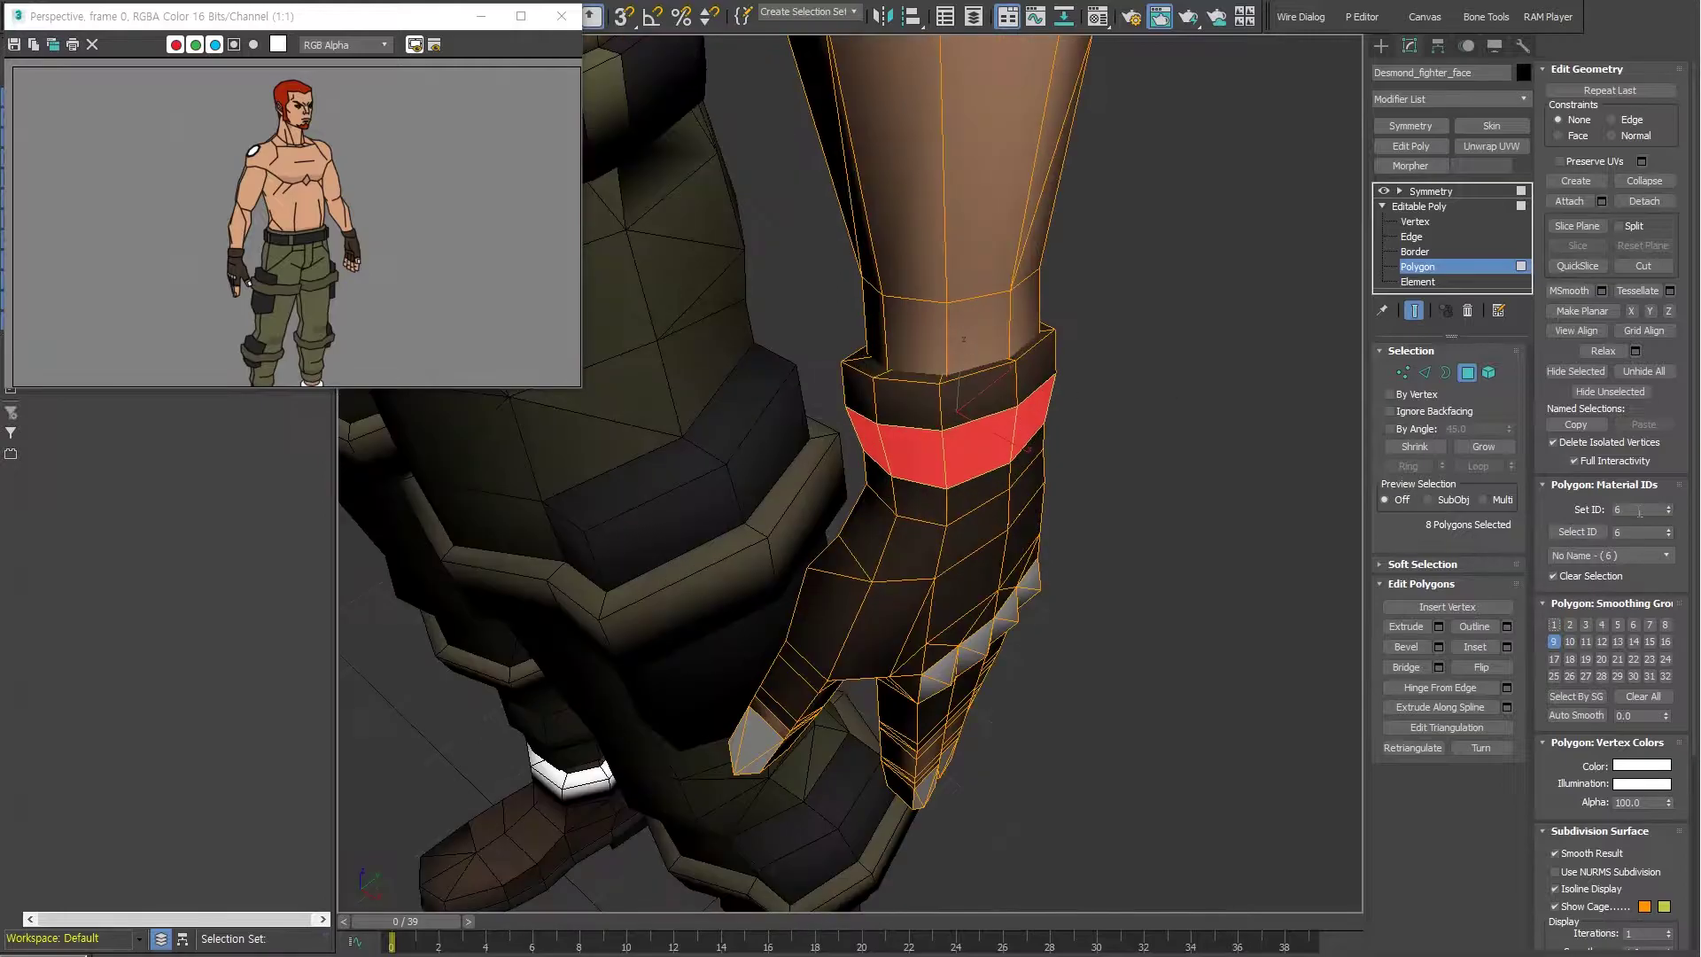
click(924, 370)
key(alt+x)
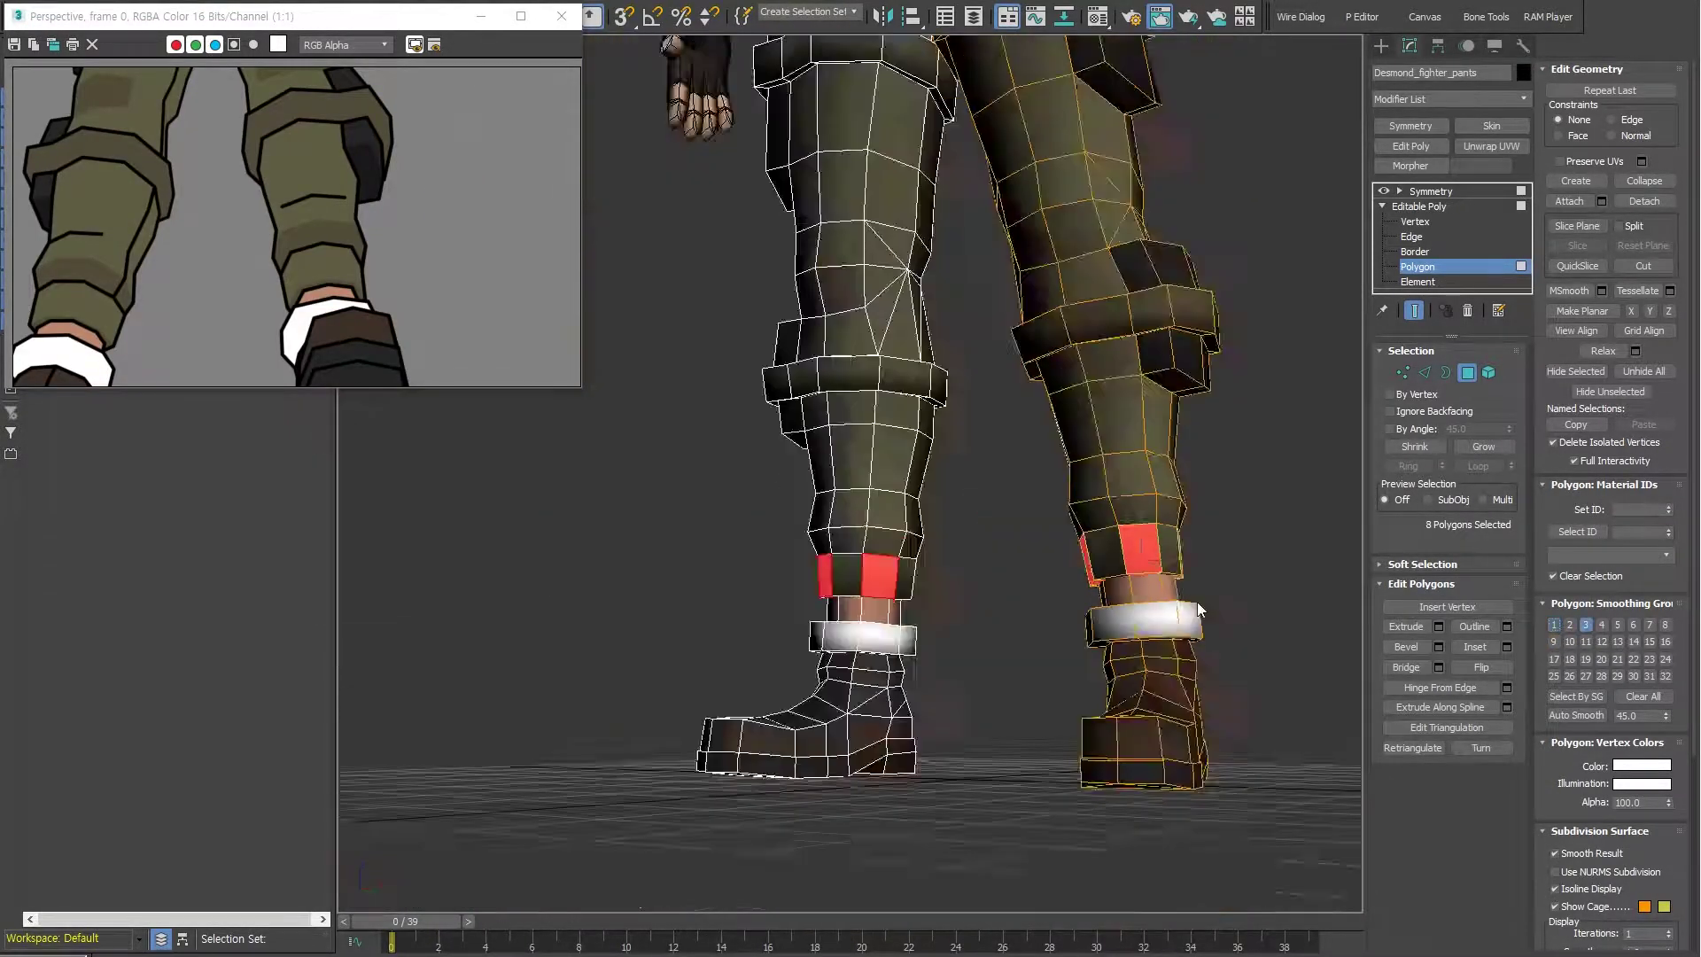
Orbit the view to look at the fighter's legs from behind.
alt+middle_drag(1055, 605, 1024, 601)
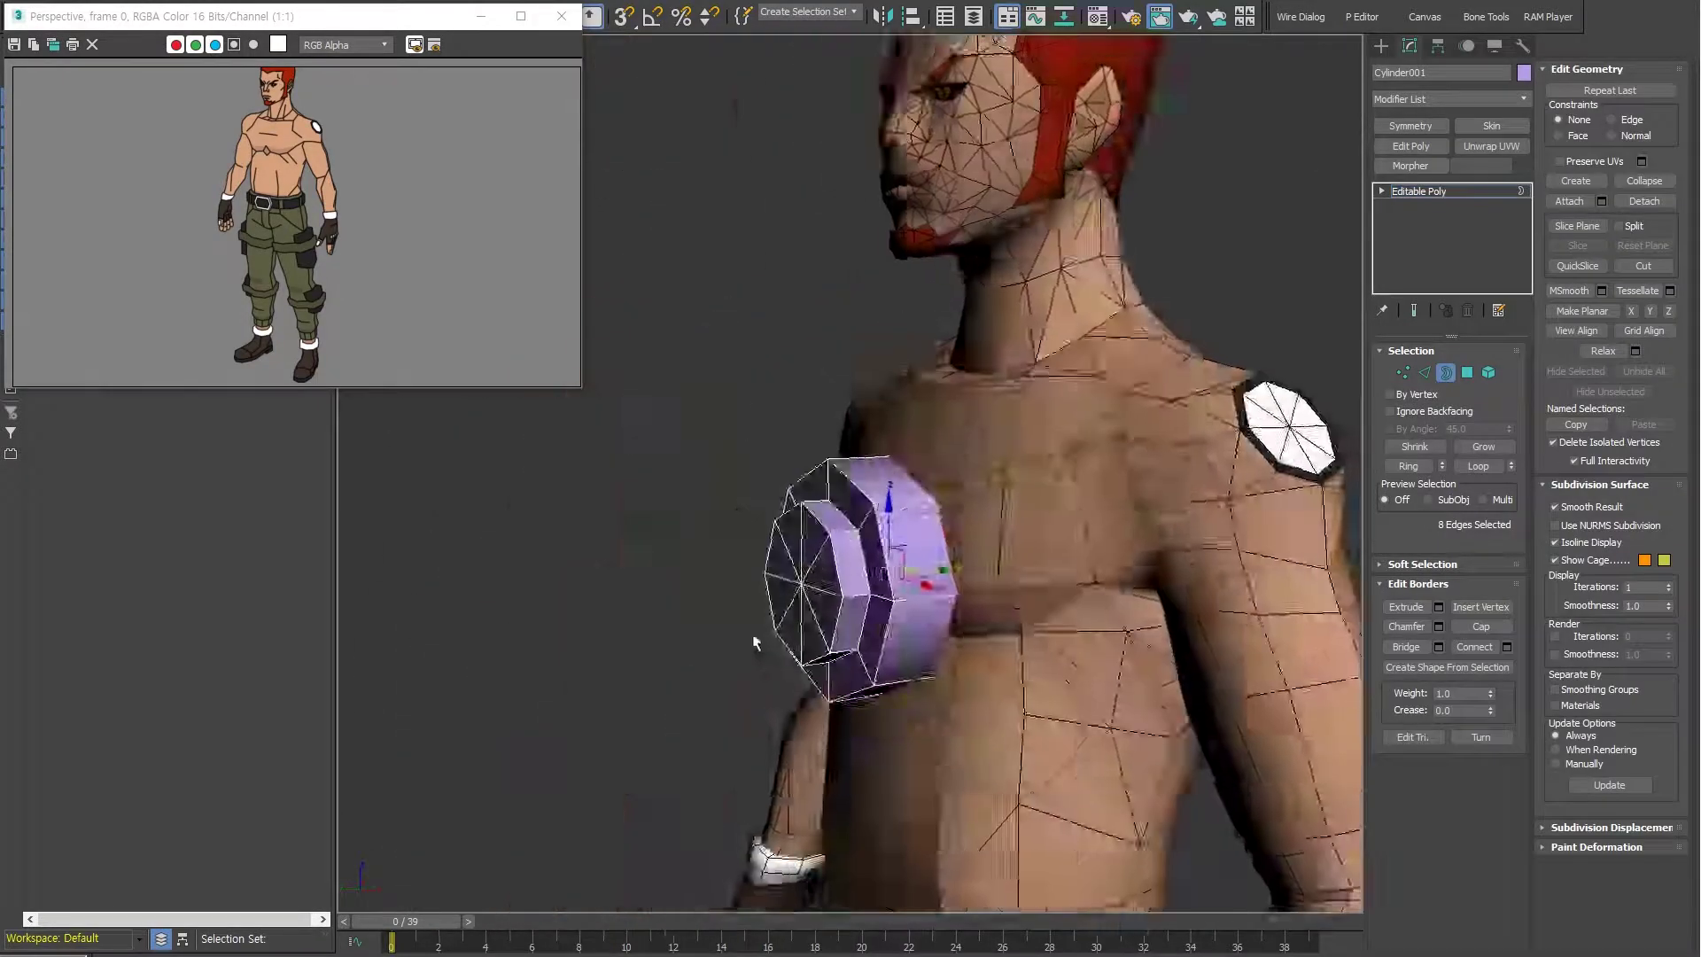
Delete half of the chest disc and mirror it across the chest with Symmetry.
mouse_move(754, 641)
alt+middle_down()
mouse_move(958, 643)
mouse_move(1001, 612)
alt+middle_up()
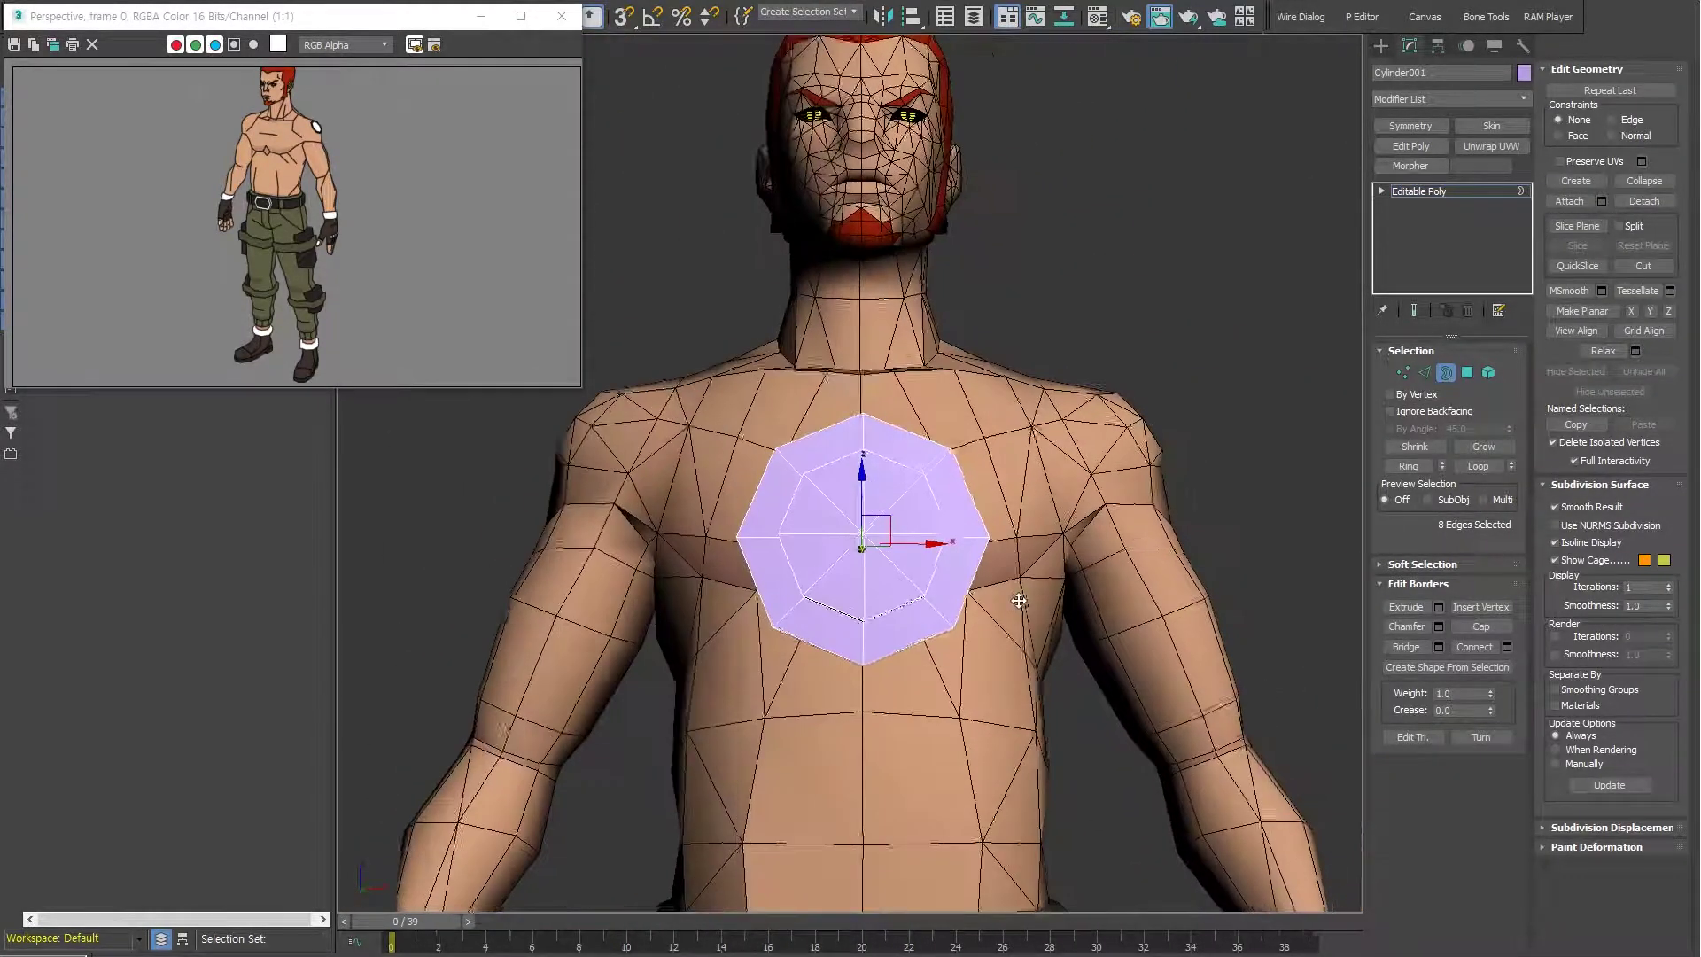
key(4)
key(Delete)
key(Return)
key(F3)
key(1)
scroll(938, 595, up, 3)
click(906, 594)
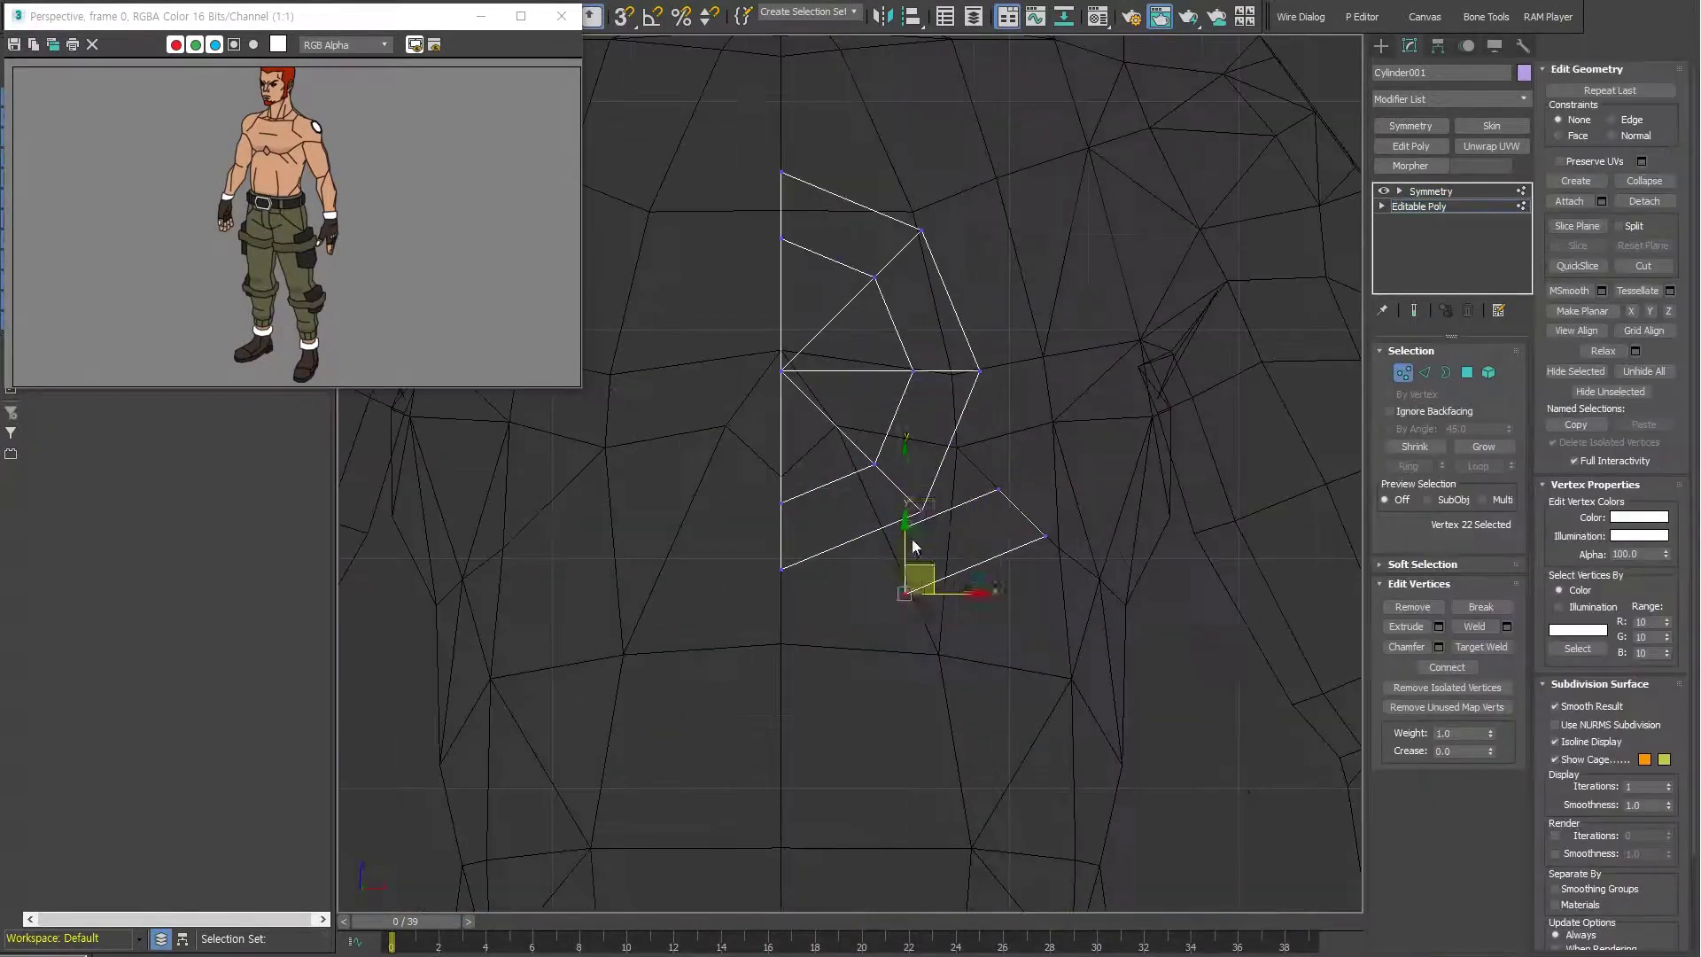
key(F3)
Extrude a diagonal strap from the disc's outer edge across the torso.
click(1008, 608)
alt+middle_drag(1007, 607, 1049, 580)
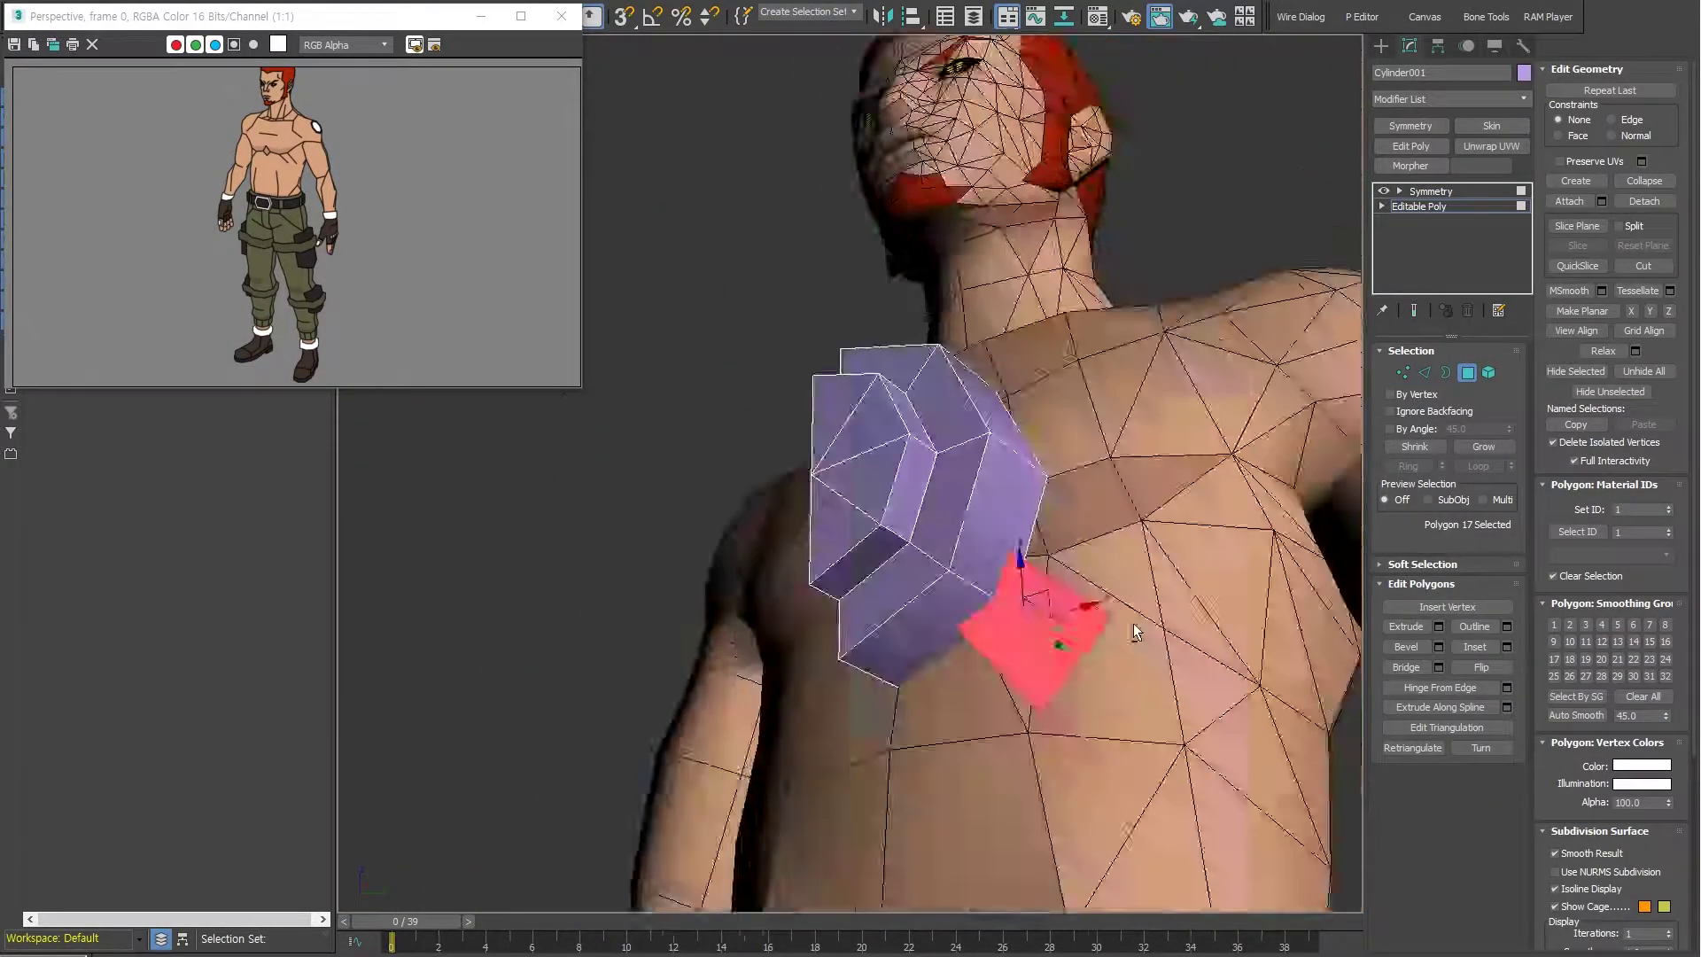
mouse_move(1198, 617)
alt+middle_down()
mouse_move(1049, 617)
mouse_move(1076, 616)
mouse_move(1113, 428)
mouse_move(1161, 649)
mouse_move(1098, 472)
mouse_move(1428, 370)
alt+middle_up()
key(alt+w)
key(alt+w)
key(alt+w)
key(alt+w)
key(F3)
key(F3)
scroll(1103, 514, up, 5)
key(e)
key(F3)
key(F3)
key(2)
scroll(1097, 473, down, 3)
scroll(1098, 472, up, 4)
Select the disc element and inspect the harness from the character's back.
click(1468, 372)
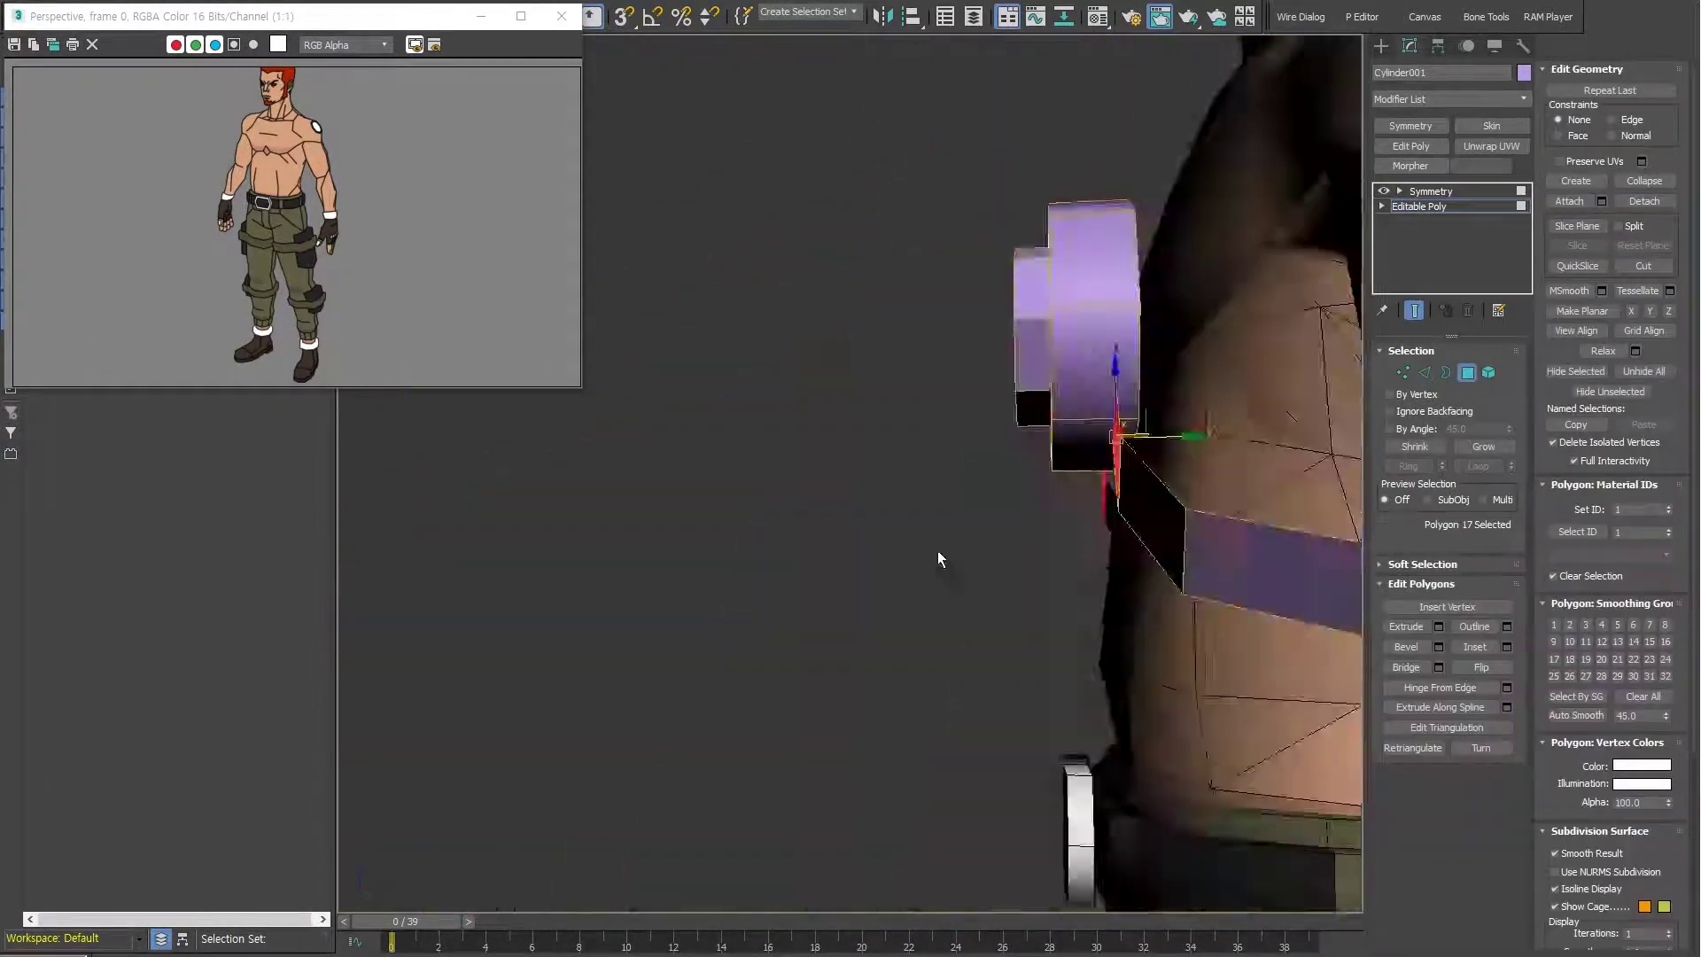
alt+middle_drag(937, 550, 992, 530)
scroll(992, 530, down, 4)
key(5)
scroll(993, 530, up, 3)
click(896, 437)
alt+middle_drag(895, 437, 944, 412)
key(alt+w)
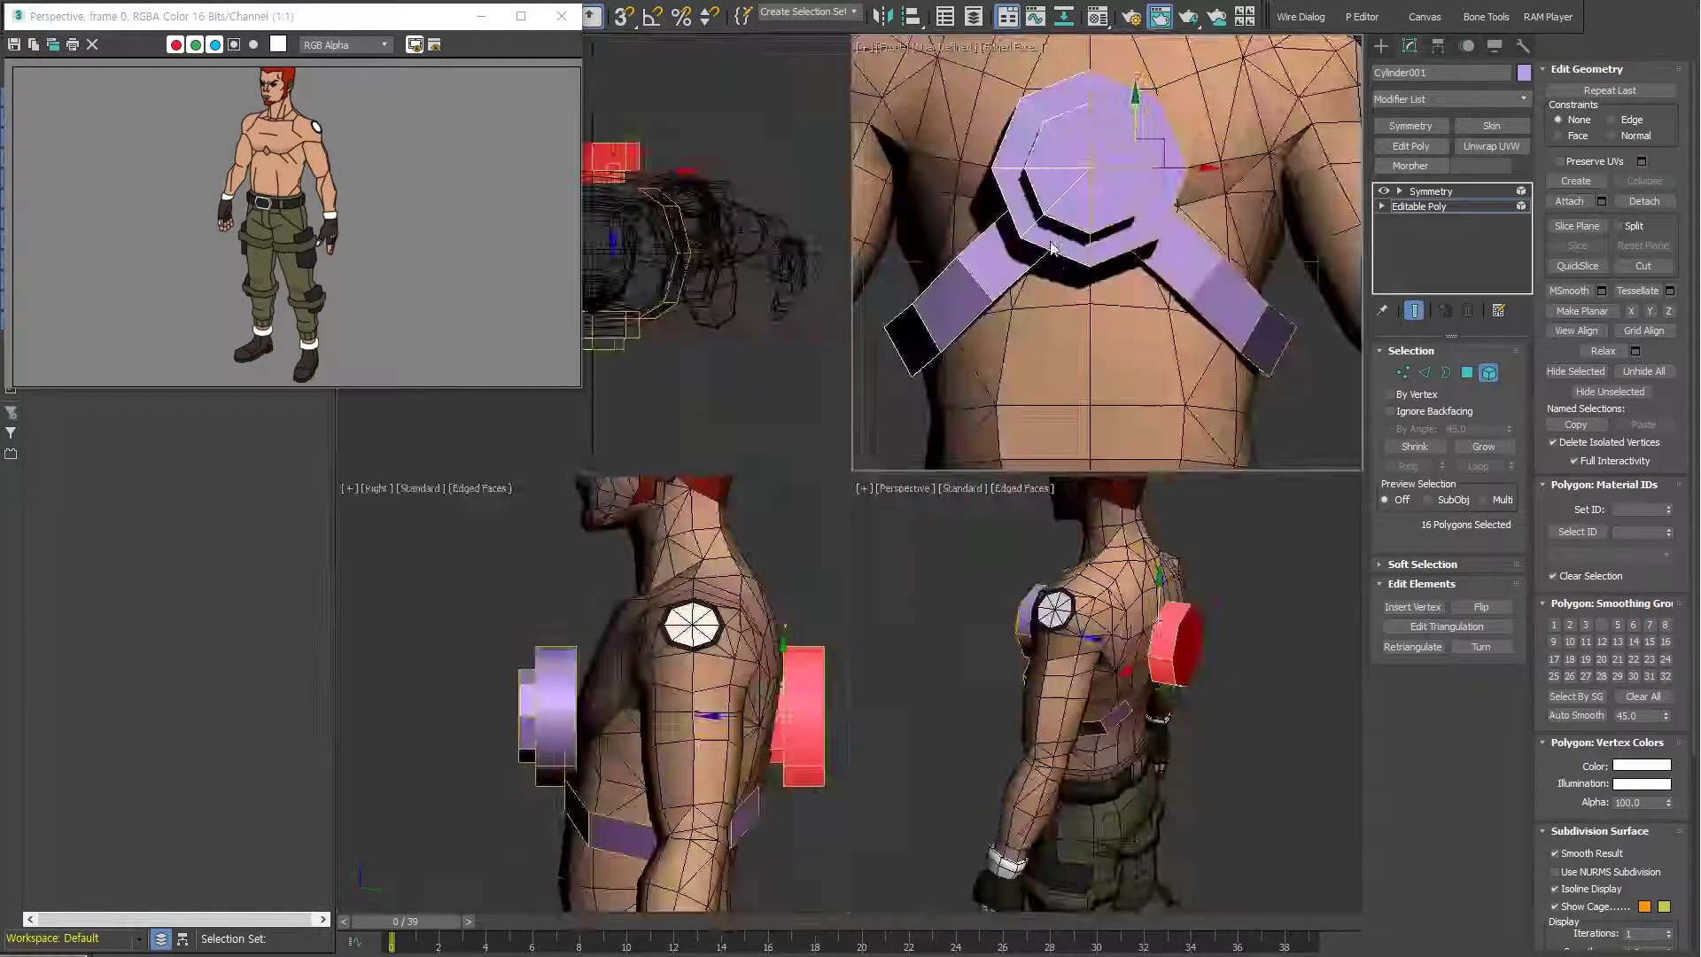
key(alt+w)
key(F3)
alt+middle_drag(983, 504, 1151, 443)
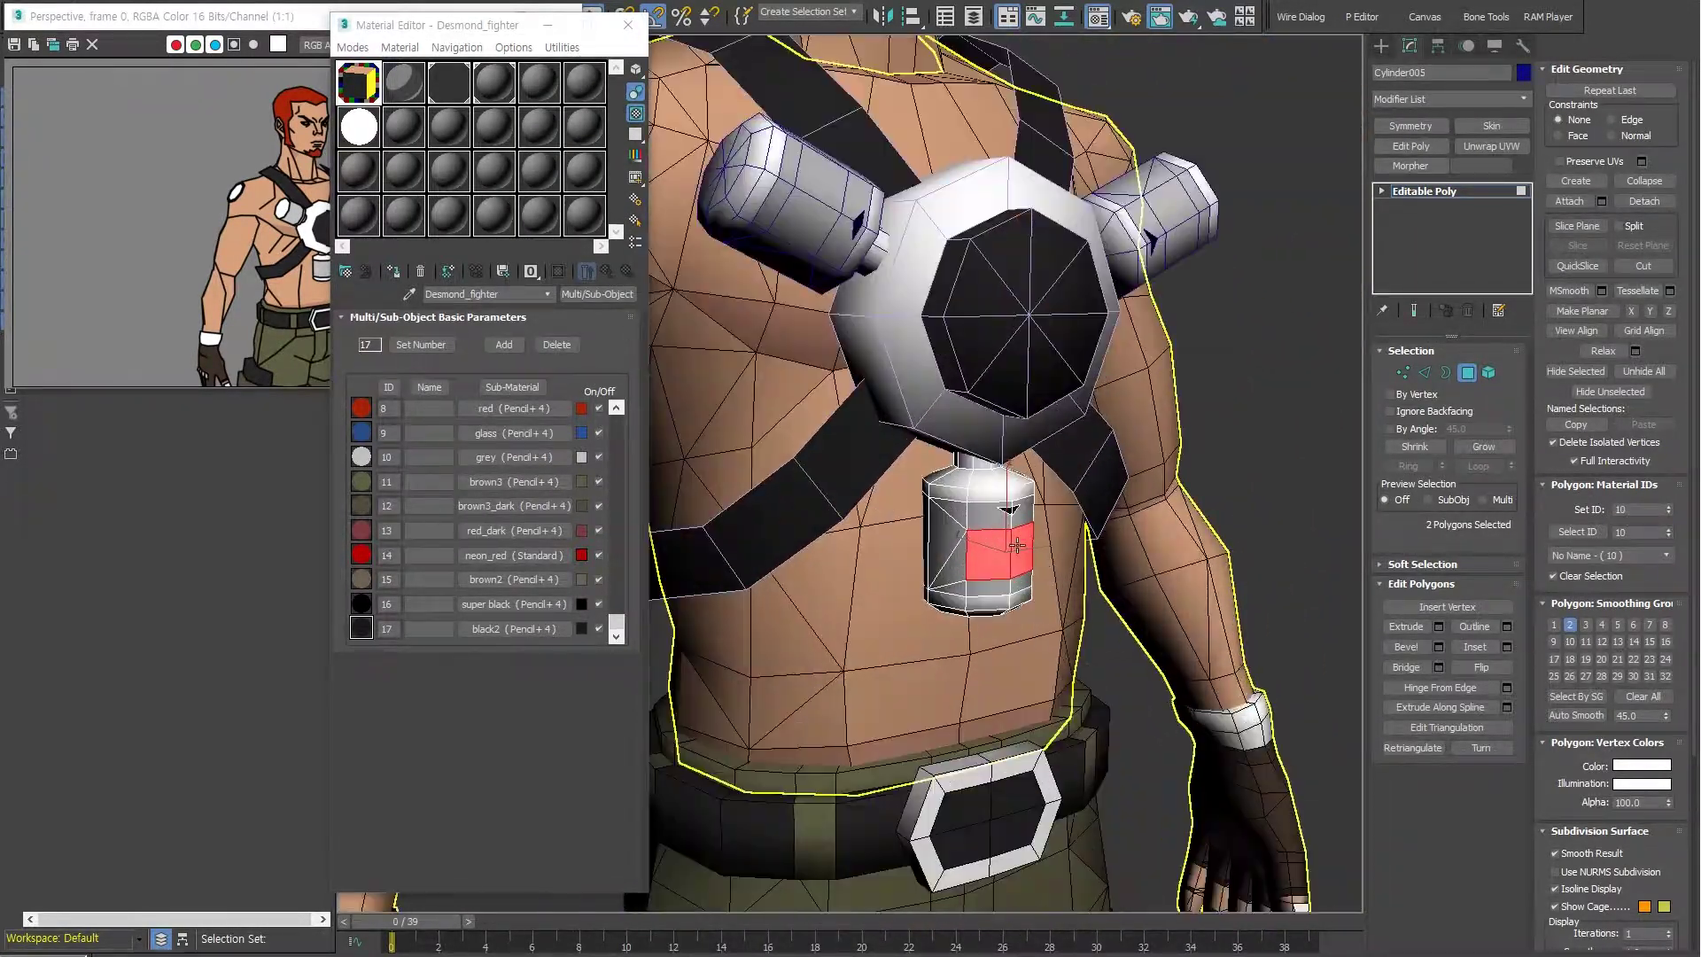
Zoom in on the harness in the viewport.
scroll(1017, 545, up, 5)
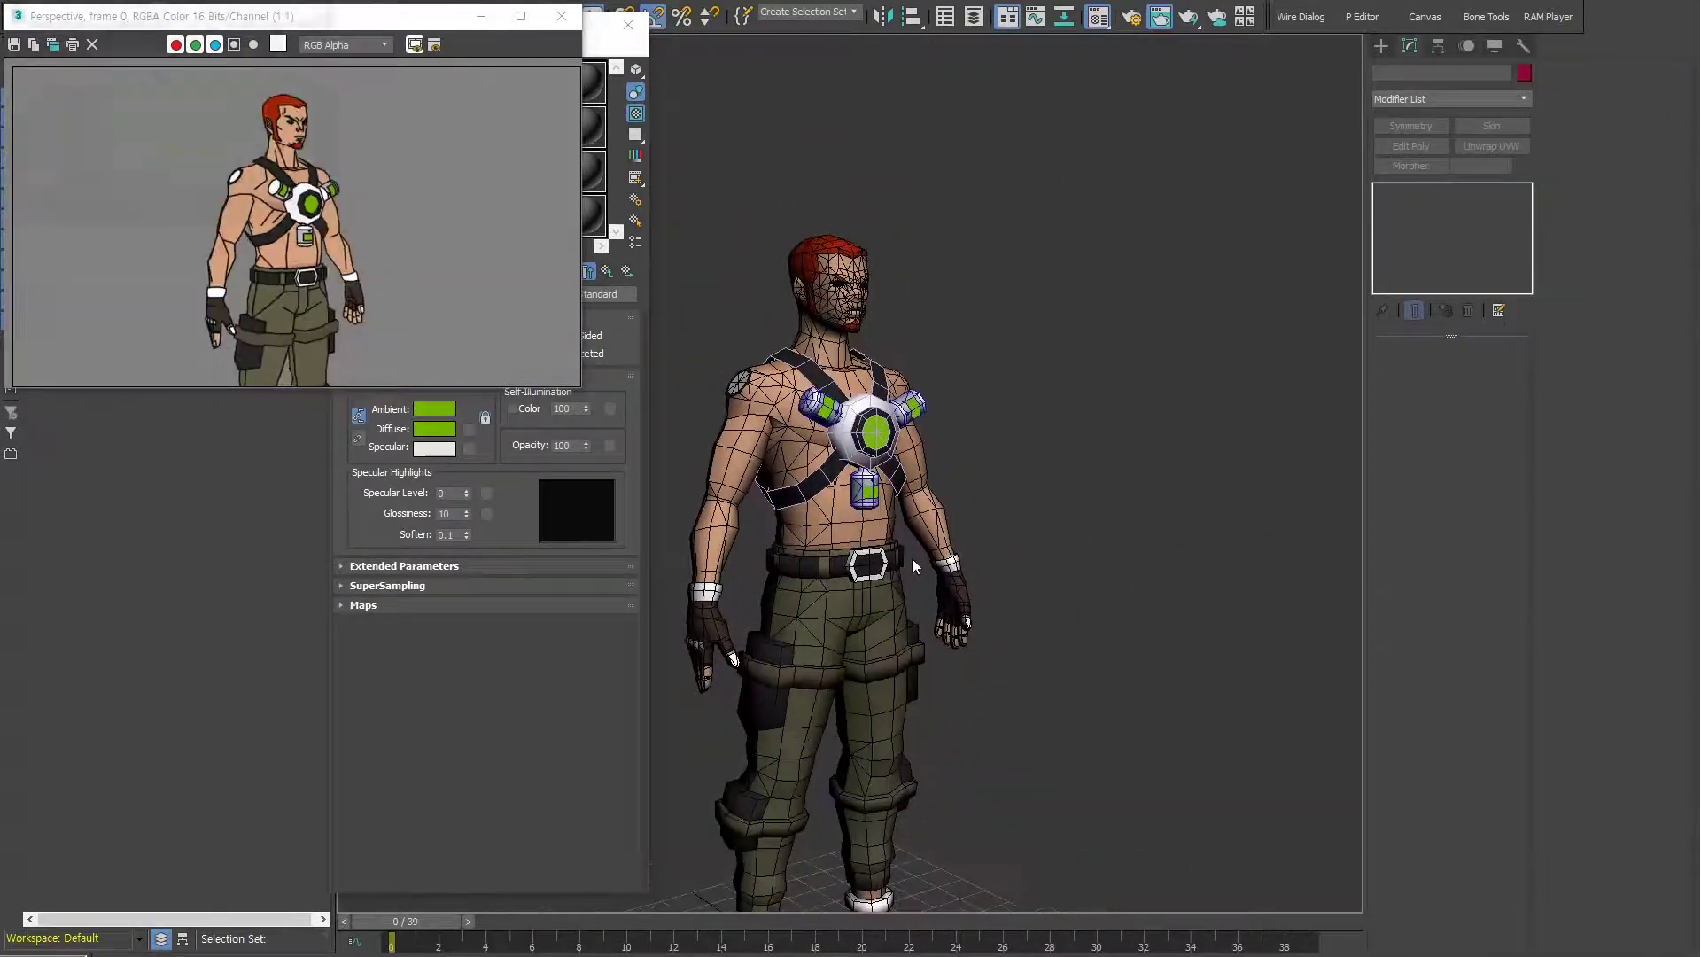
Deselect the harness and start vertex editing on the back disc.
click(1042, 570)
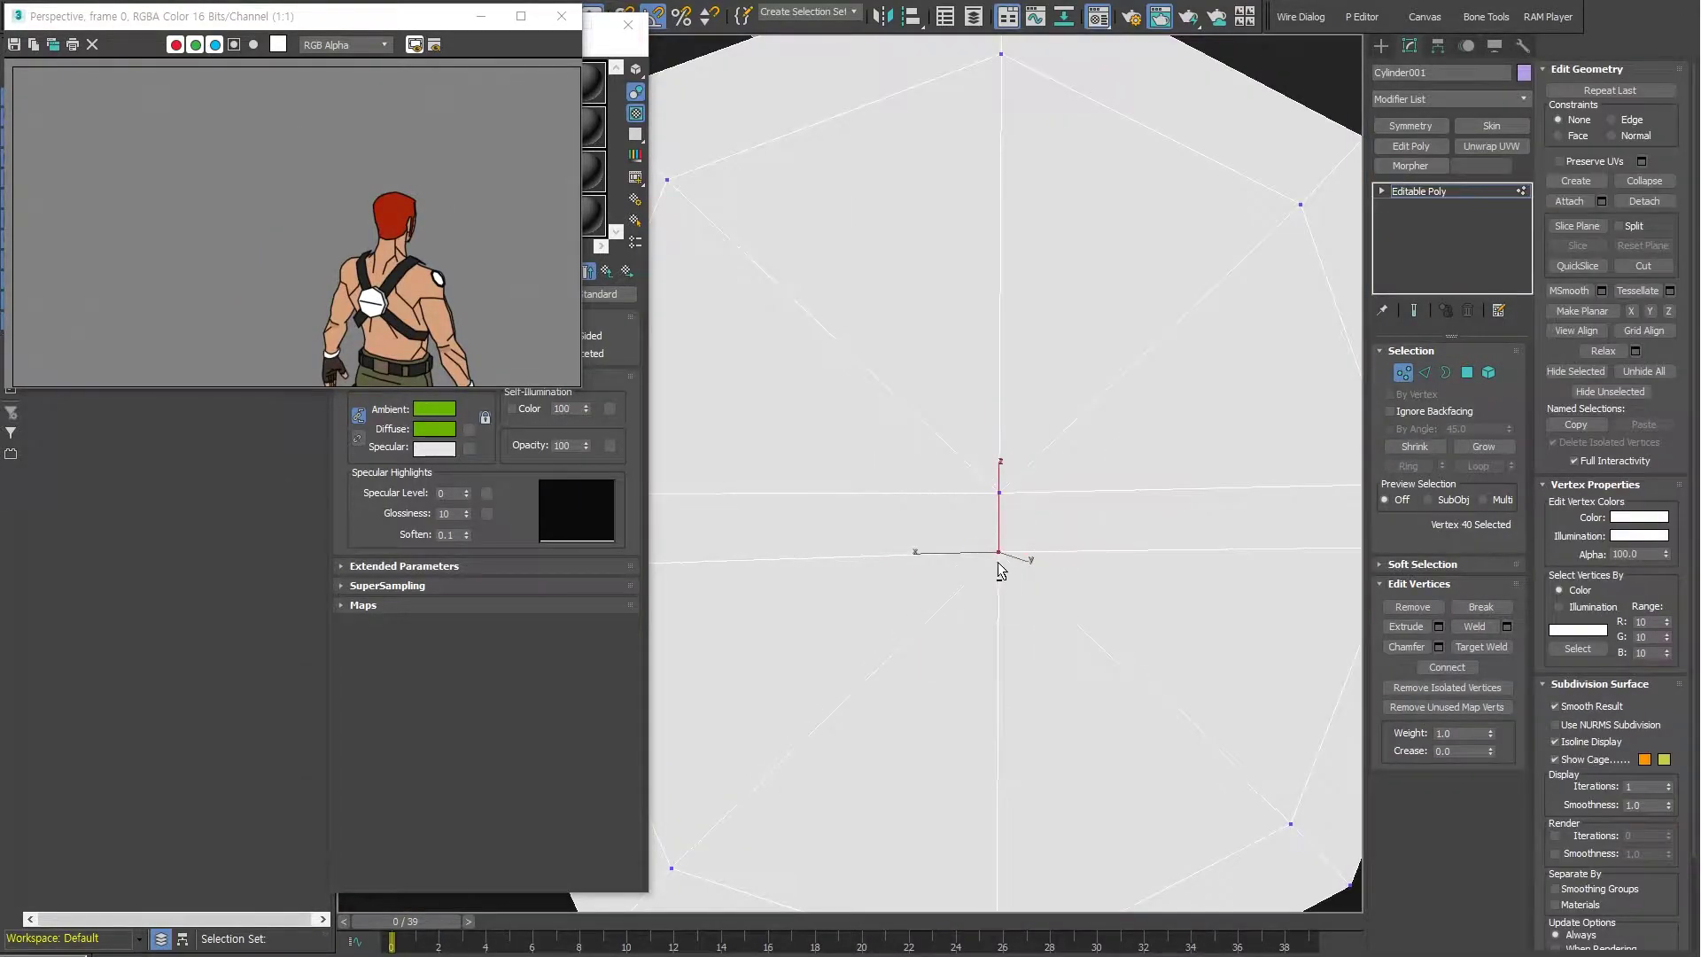
key(1)
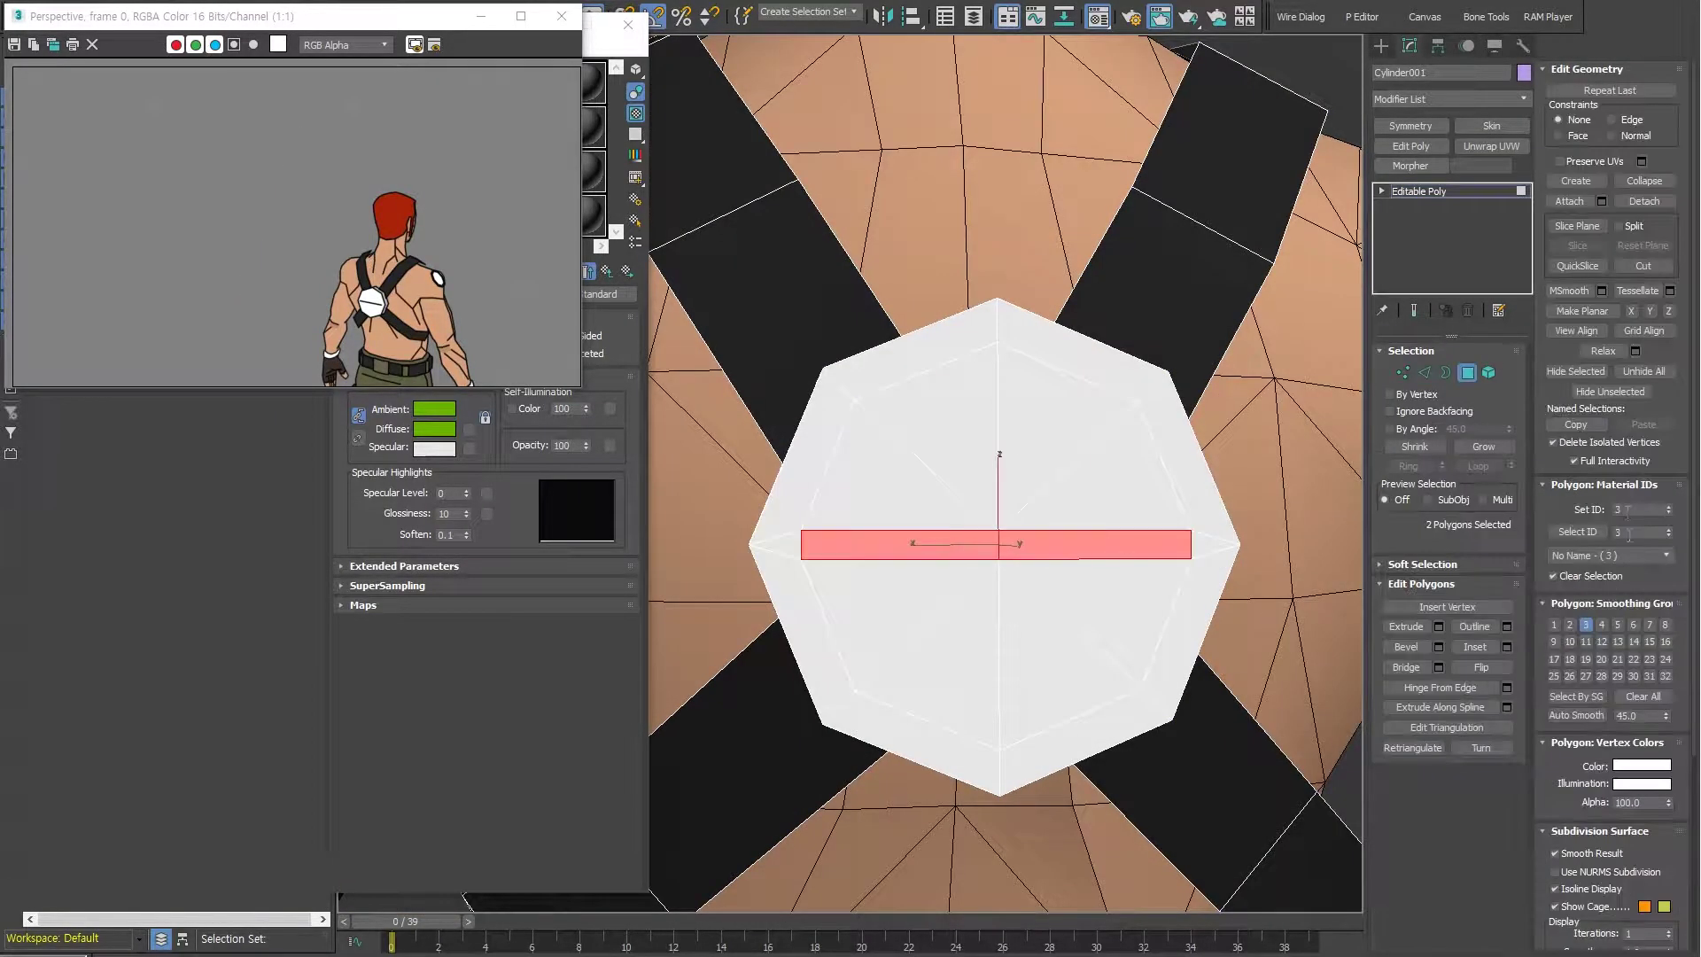